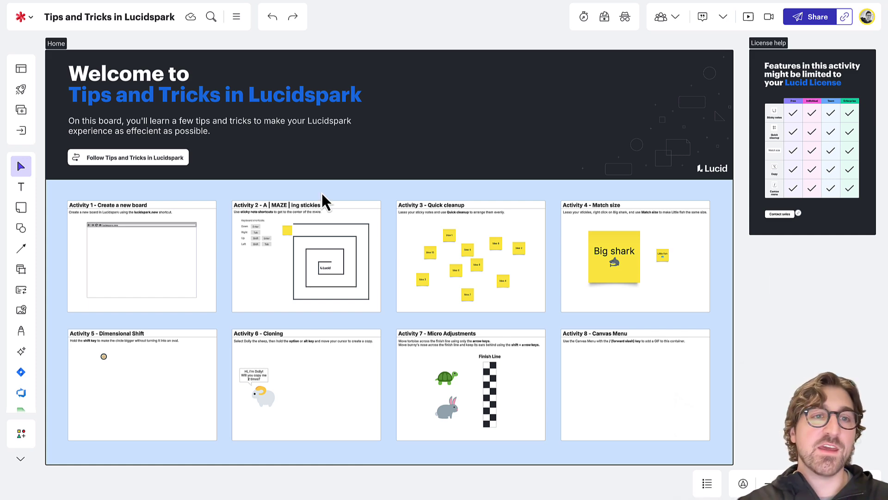
- Start the 'Follow Tips and Tricks' guided path at Activity 1, Create a new board
{"action": "left_click", "coordinate": [145, 160]}
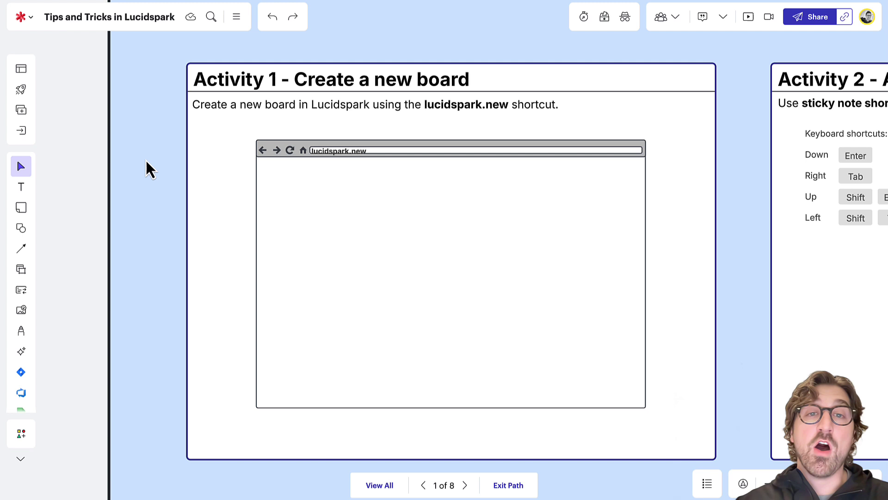
- Create a blank board by going to lucidspark.new in a new browser tab
{"action": "key", "text": "super+n"}
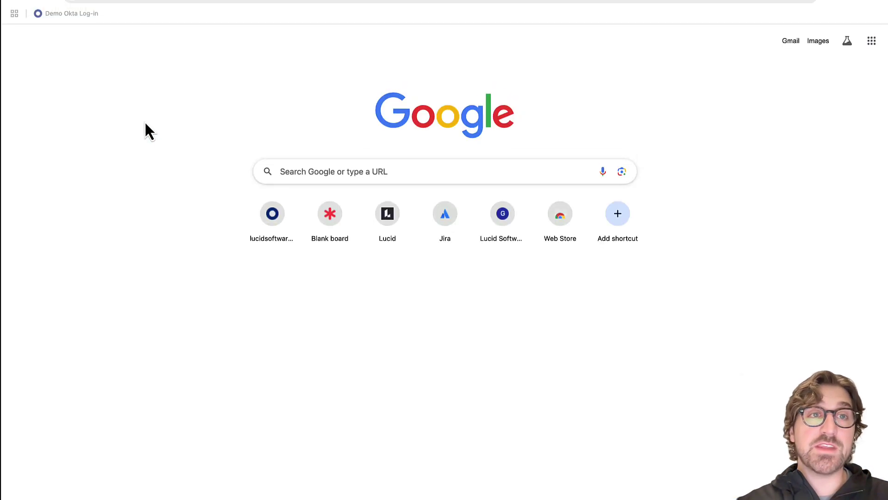
{"action": "left_click", "coordinate": [142, 32]}
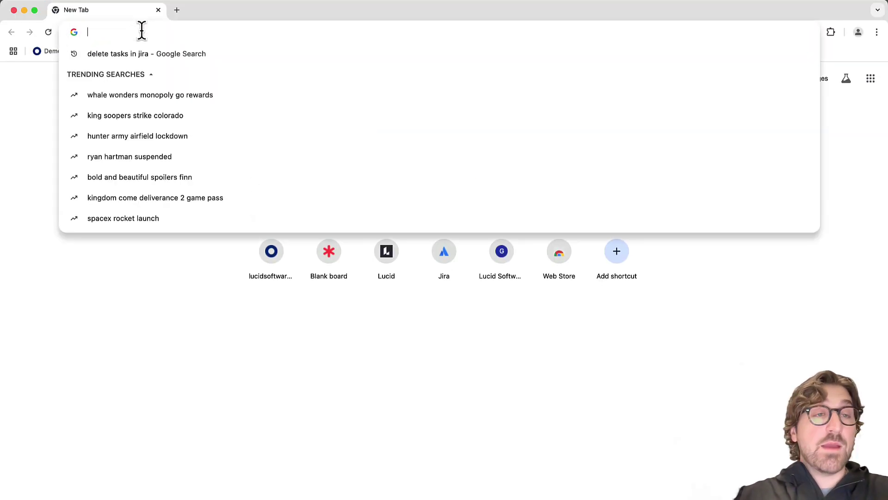
{"action": "type", "text": "lucidspark.ne"}
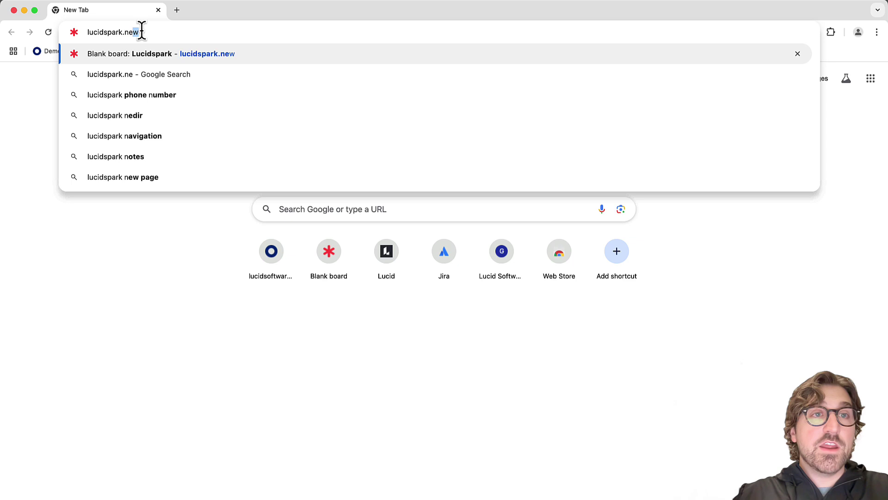
{"action": "type", "text": "w"}
{"action": "key", "text": "Return"}
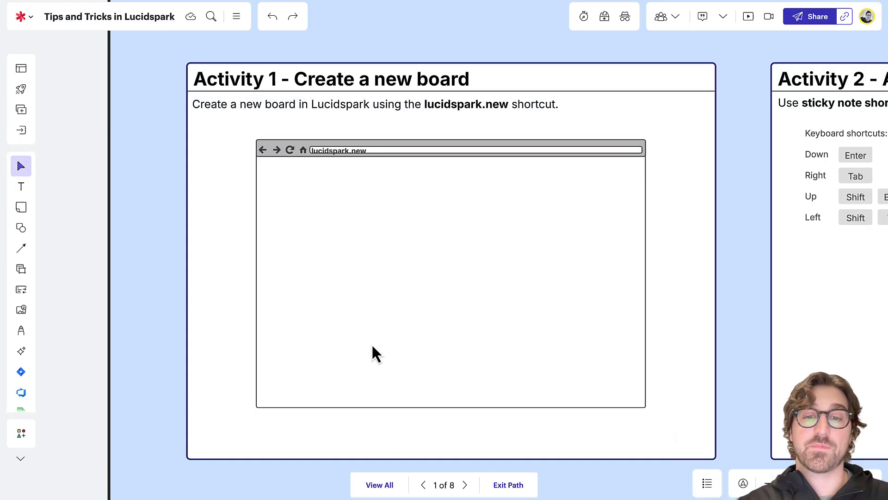
- Go to the Activity 2 maze and select the sticky note at its entrance
{"action": "left_click", "coordinate": [466, 485]}
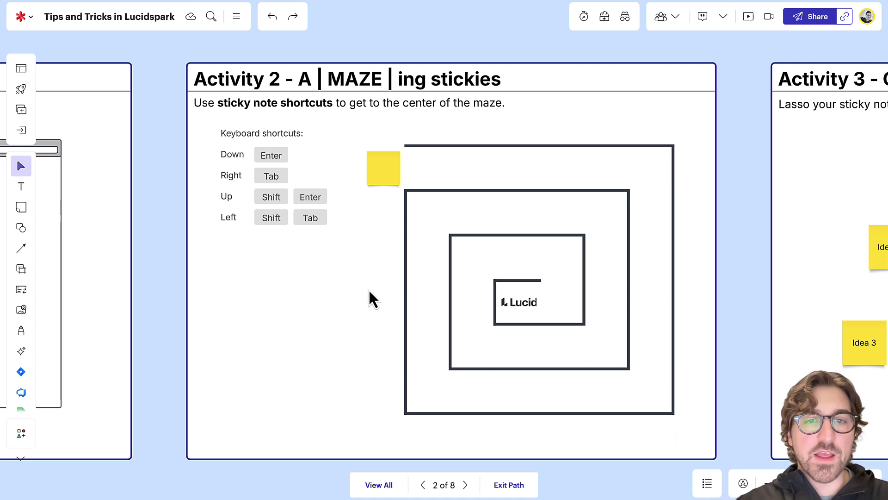
{"action": "left_click", "coordinate": [382, 175]}
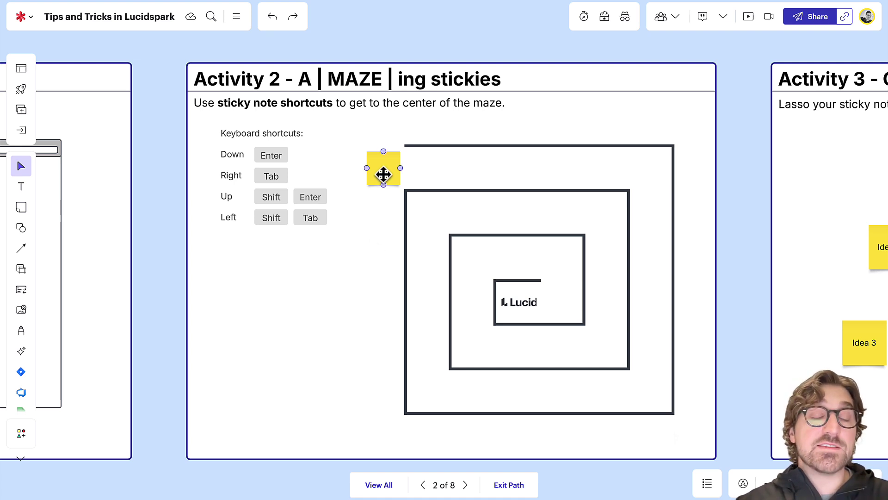
{"action": "left_click", "coordinate": [383, 174]}
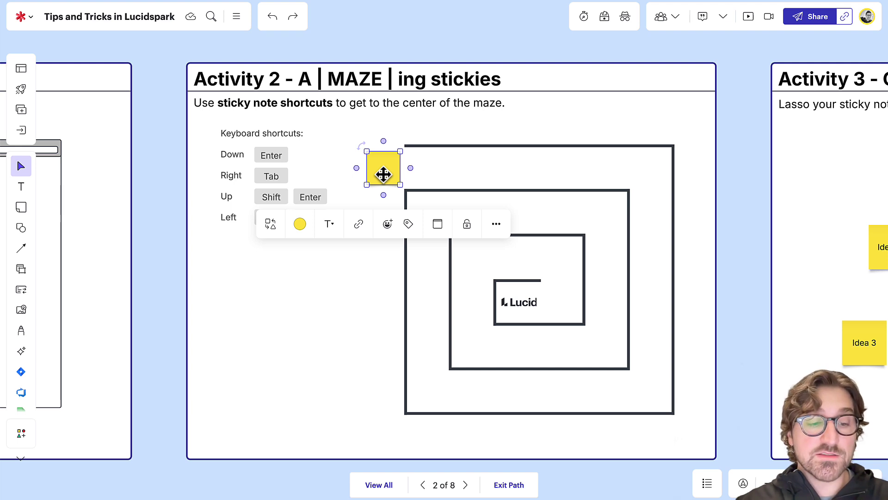
- Add sticky notes around the maze's outer and inner rings using Tab, Enter and Shift shortcuts
{"action": "key", "text": "Tab"}
{"action": "key", "text": "Tab"}
{"action": "key", "text": "Tab"}
{"action": "key", "text": "Tab"}
{"action": "key", "text": "Tab"}
{"action": "key", "text": "Tab"}
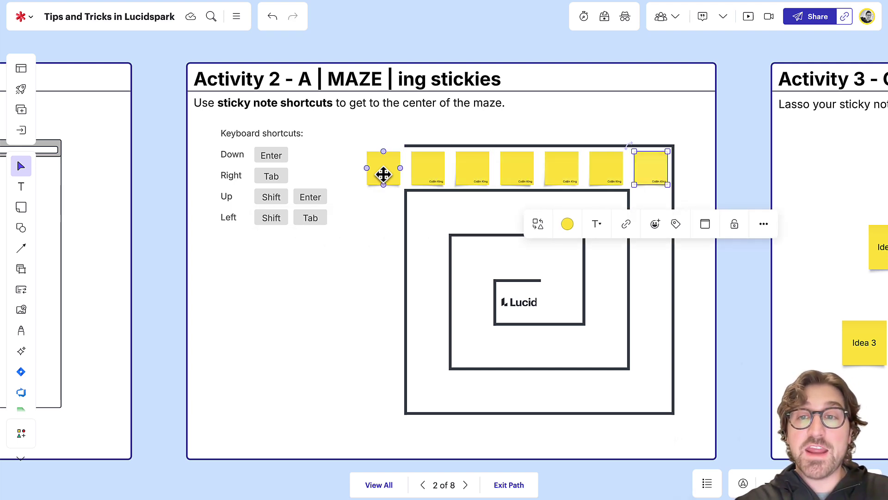
{"action": "key", "text": "Return"}
{"action": "key", "text": "Return"}
{"action": "key", "text": "Return"}
{"action": "key", "text": "Return"}
{"action": "key", "text": "Return"}
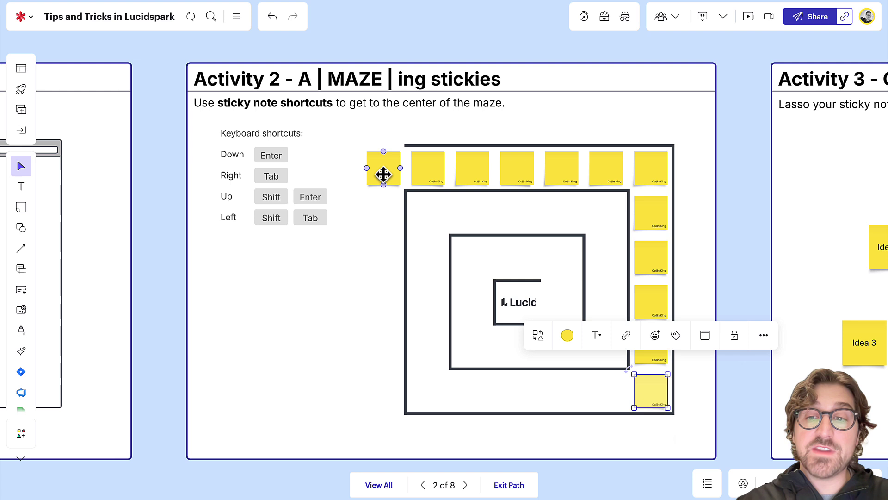
{"action": "key", "text": "shift+Tab"}
{"action": "key", "text": "shift+Tab"}
{"action": "key", "text": "shift+Tab"}
{"action": "key", "text": "shift+Tab"}
{"action": "key", "text": "shift+Tab"}
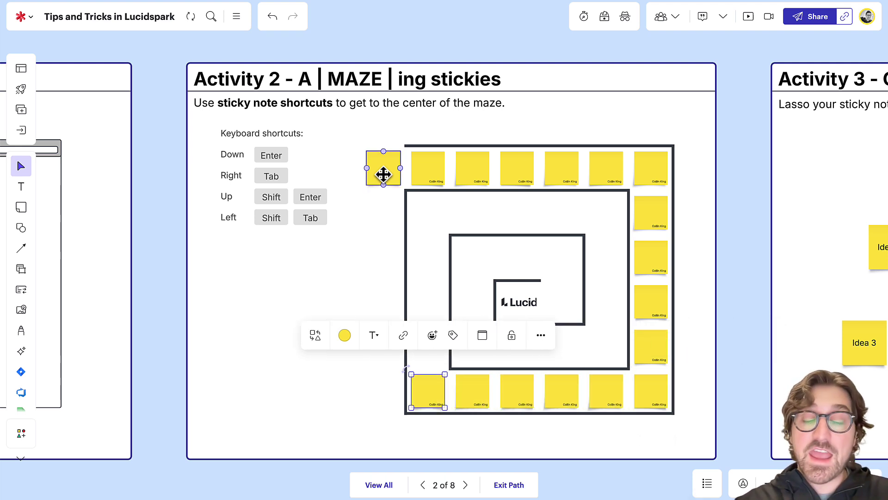
{"action": "key", "text": "shift+Return"}
{"action": "key", "text": "shift+Return"}
{"action": "key", "text": "shift+Return"}
{"action": "key", "text": "shift+Return"}
{"action": "key", "text": "Tab"}
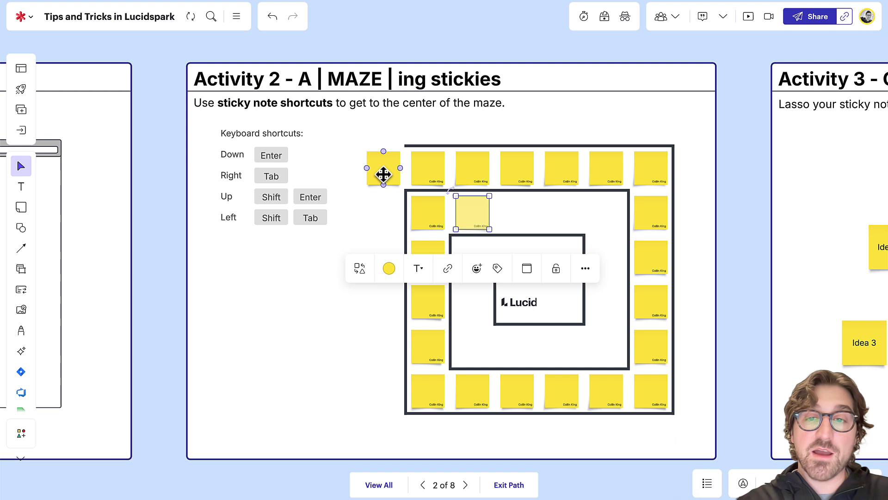
{"action": "key", "text": "Tab"}
{"action": "key", "text": "Tab"}
{"action": "key", "text": "Tab"}
{"action": "key", "text": "Return"}
{"action": "key", "text": "Return"}
{"action": "key", "text": "Return"}
{"action": "key", "text": "shift+Tab"}
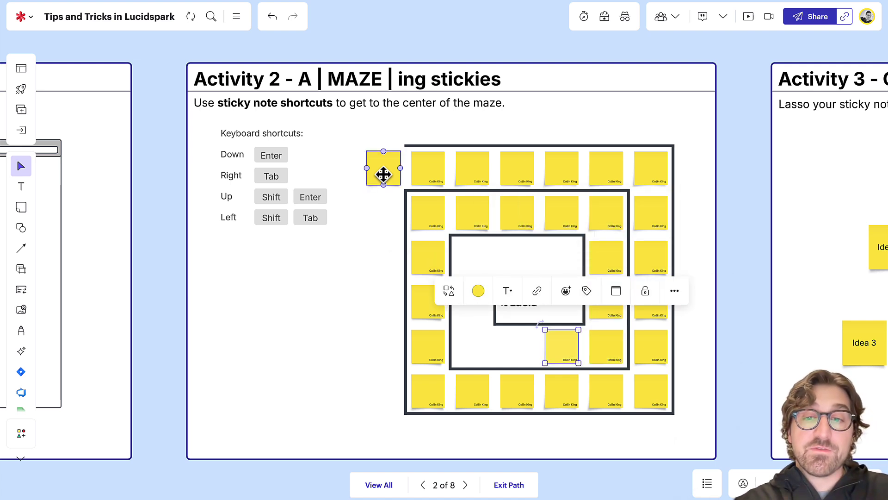
{"action": "key", "text": "shift+Tab"}
{"action": "key", "text": "shift+Tab"}
{"action": "key", "text": "shift+Return"}
{"action": "key", "text": "shift+Return"}
{"action": "key", "text": "Tab"}
{"action": "key", "text": "Tab"}
{"action": "key", "text": "Return"}
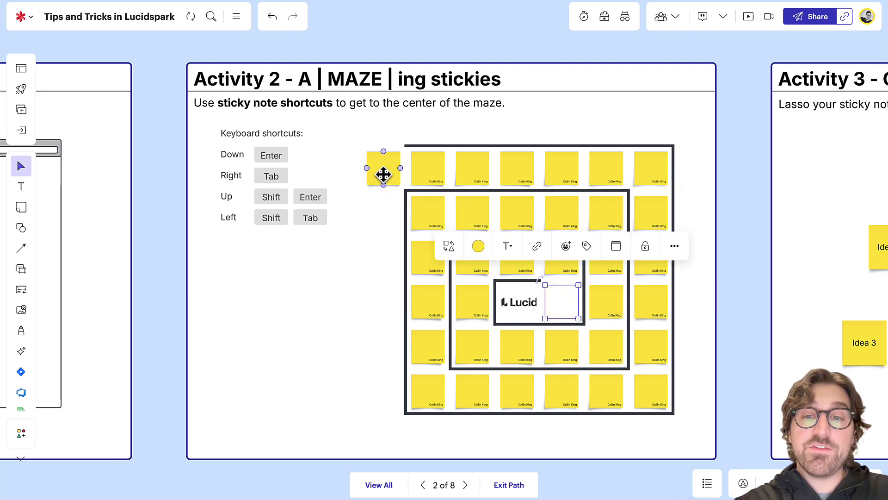
- Place the final centre sticky labelled 'Done', then advance to Activity 3
{"action": "key", "text": "shift+Tab"}
{"action": "type", "text": "Done"}
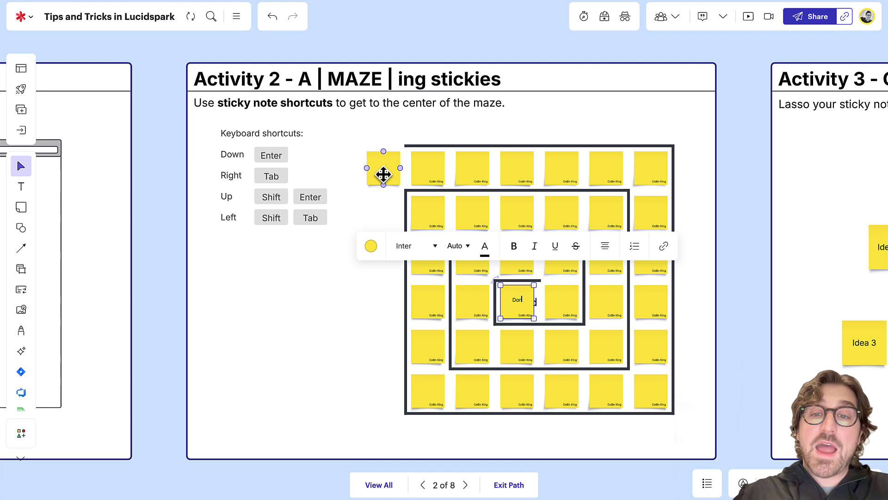
{"action": "left_click", "coordinate": [435, 438]}
{"action": "left_click", "coordinate": [465, 484]}
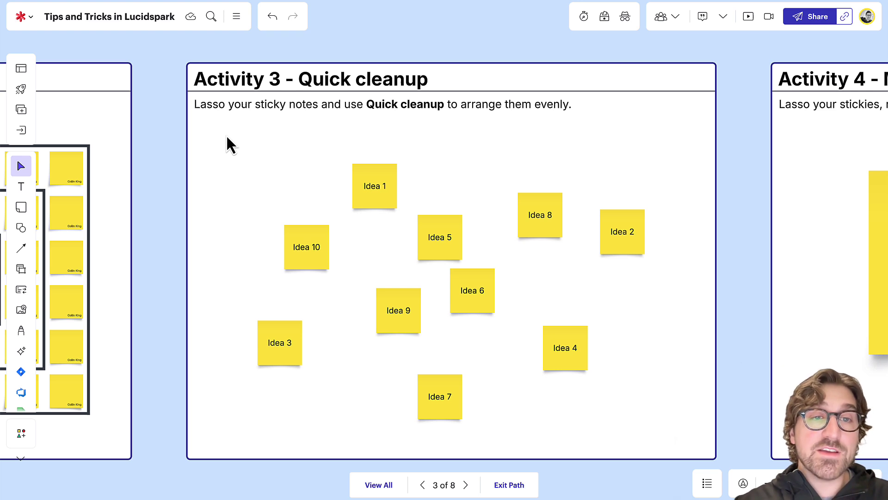
- Arrange the ten lassoed Idea notes into a grid with Quick Cleanup, then advance to Match size
{"action": "left_click_drag", "start_coordinate": [227, 135], "coordinate": [666, 402]}
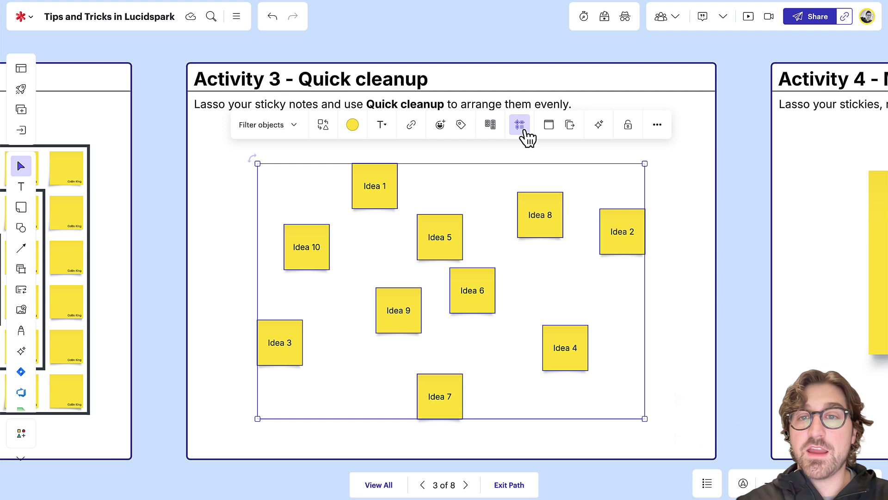
{"action": "left_click", "coordinate": [525, 131]}
{"action": "left_click", "coordinate": [532, 167]}
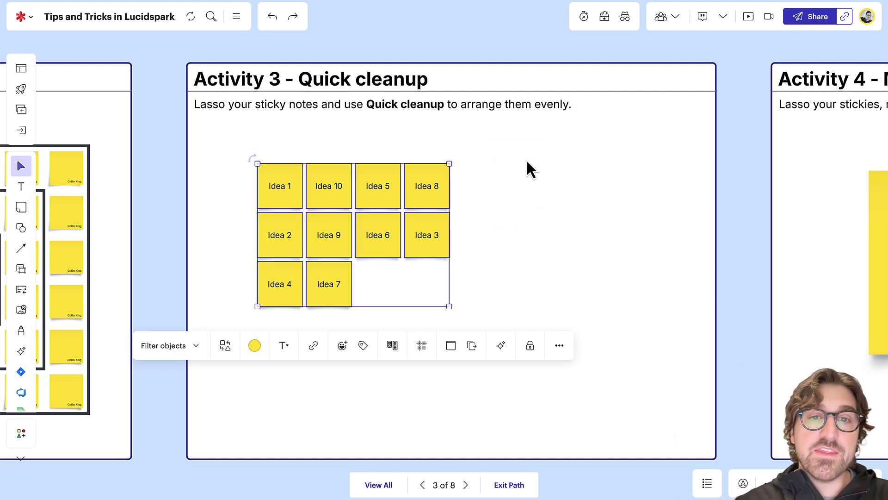
{"action": "left_click", "coordinate": [490, 220]}
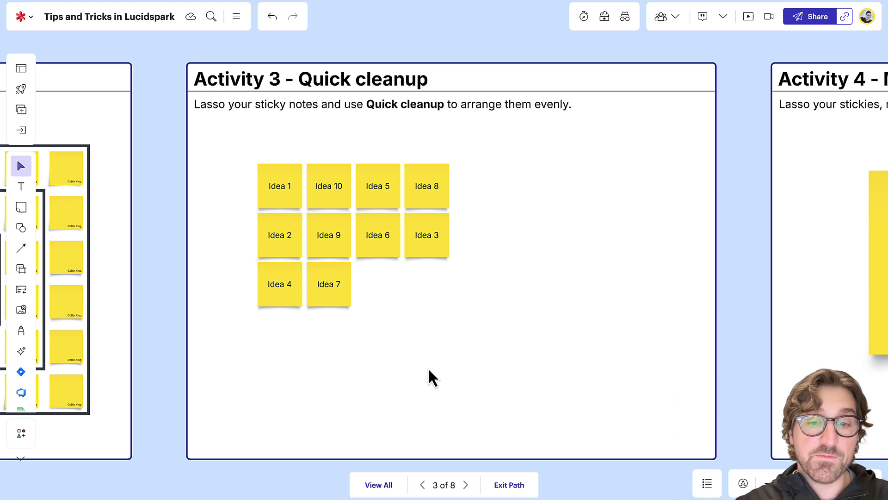
{"action": "left_click", "coordinate": [467, 485]}
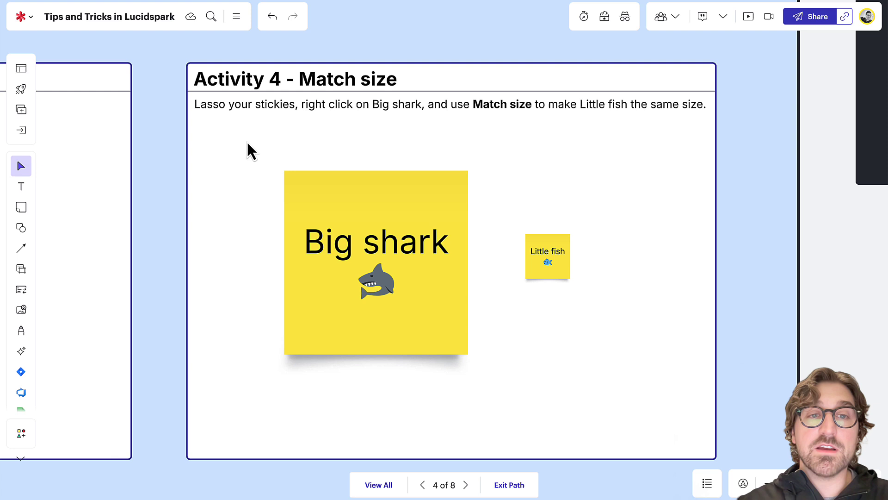
- Match Little fish to Big shark's width and height, place them side by side, then advance
{"action": "mouse_move", "coordinate": [247, 141]}
{"action": "left_mouse_down"}
{"action": "mouse_move", "coordinate": [579, 316]}
{"action": "mouse_move", "coordinate": [682, 407]}
{"action": "mouse_move", "coordinate": [673, 408]}
{"action": "left_mouse_up"}
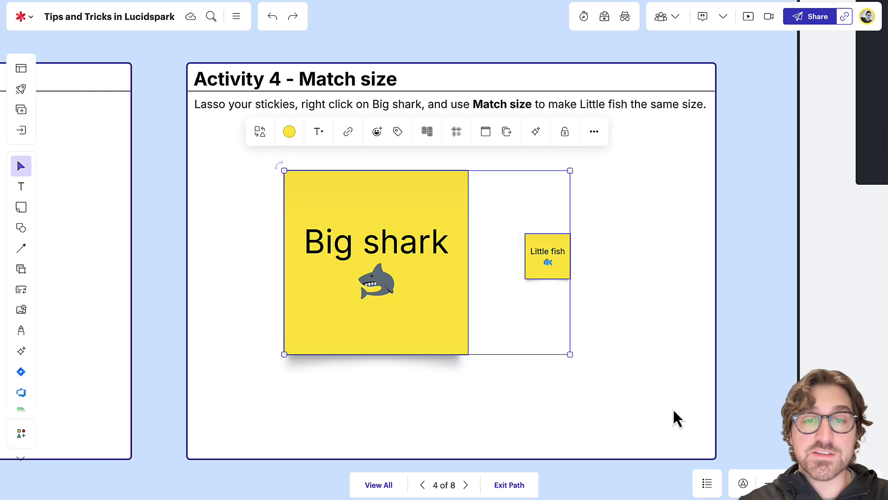
{"action": "right_click", "coordinate": [379, 254]}
{"action": "mouse_move", "coordinate": [411, 206]}
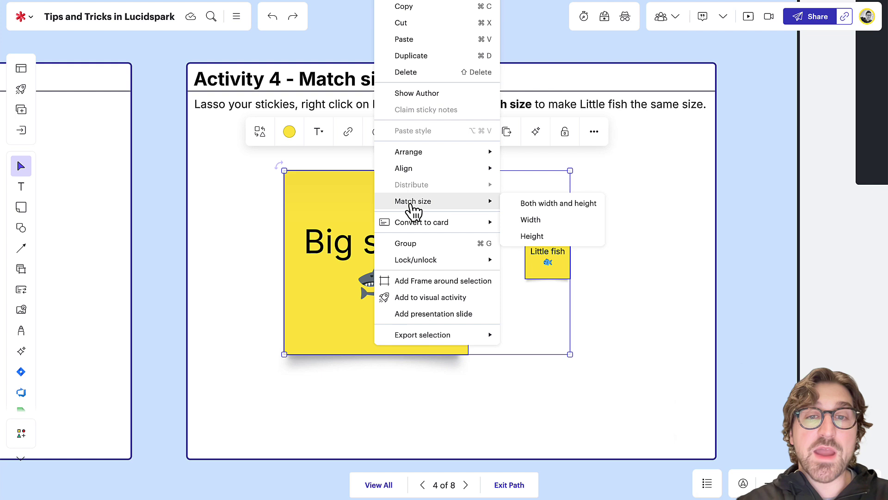
{"action": "left_click", "coordinate": [528, 206]}
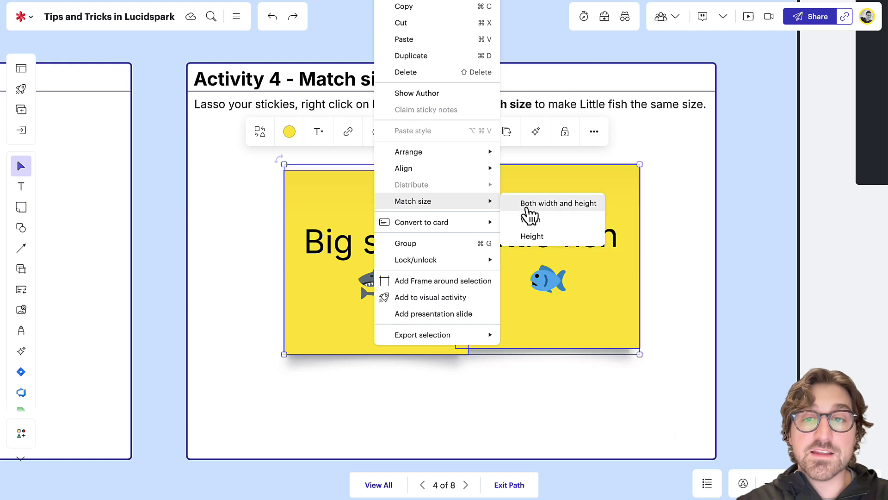
{"action": "left_click_drag", "start_coordinate": [359, 246], "coordinate": [322, 235]}
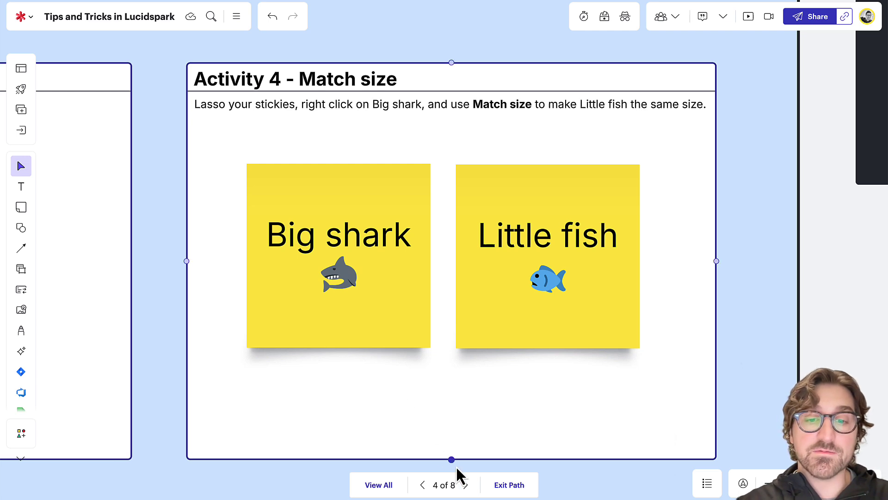
{"action": "left_click", "coordinate": [469, 486]}
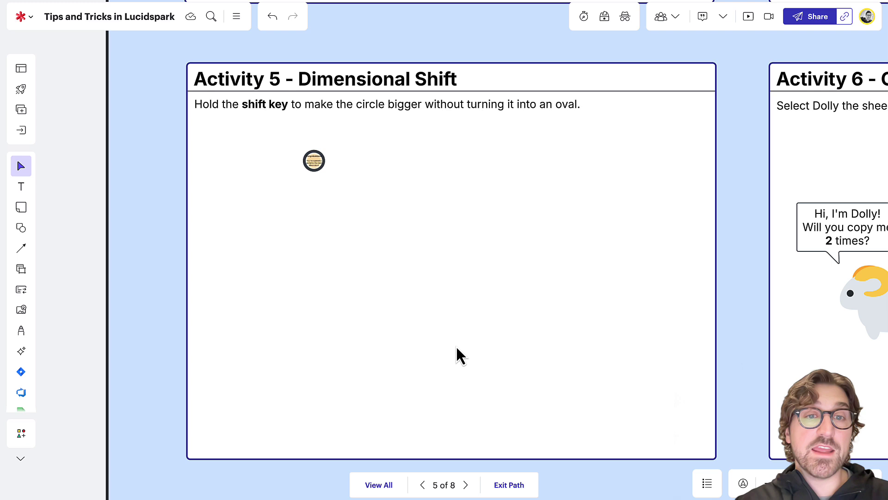
- Enlarge the small circle into a large true circle using Shift, then advance to Activity 6
{"action": "left_click", "coordinate": [313, 160]}
{"action": "left_click_drag", "start_coordinate": [325, 170], "coordinate": [577, 354]}
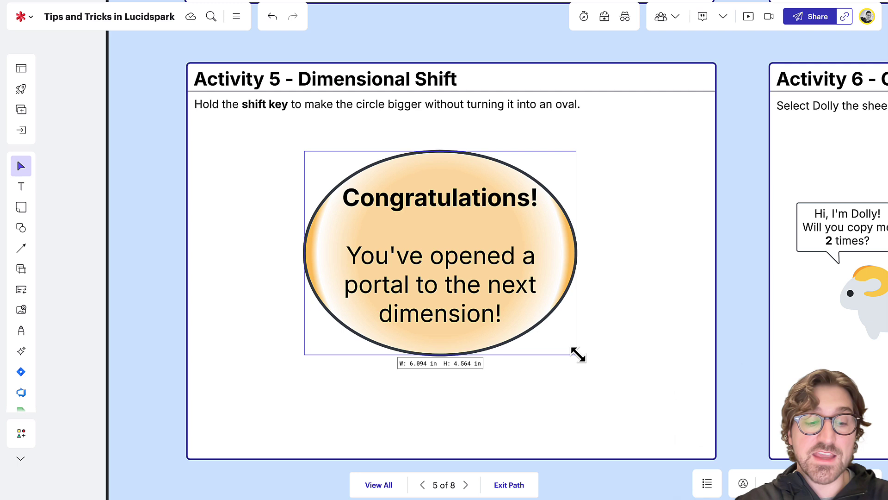
{"action": "key", "text": "shift"}
{"action": "left_click_drag", "start_coordinate": [577, 354], "coordinate": [587, 361]}
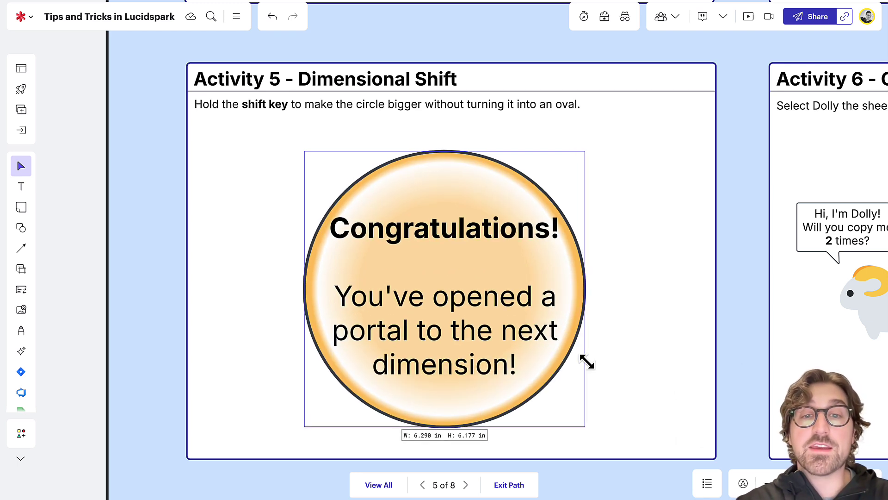
{"action": "left_click_drag", "start_coordinate": [587, 361], "coordinate": [587, 361]}
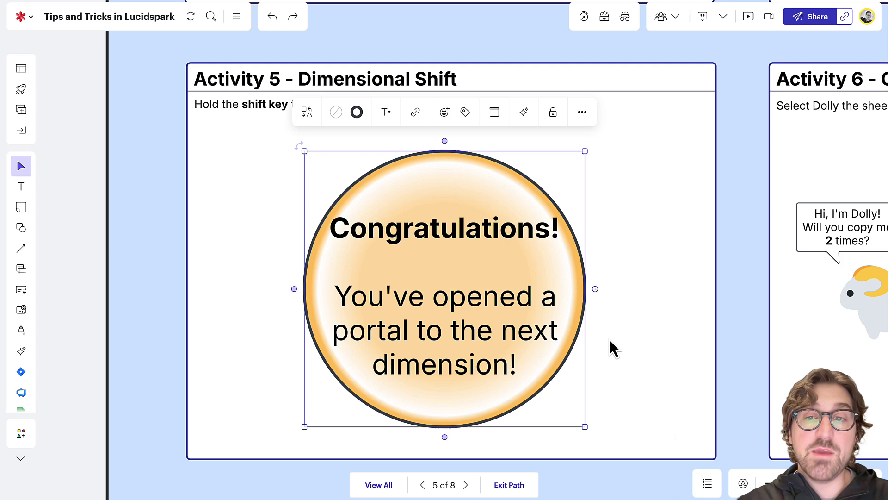
{"action": "left_click", "coordinate": [615, 333]}
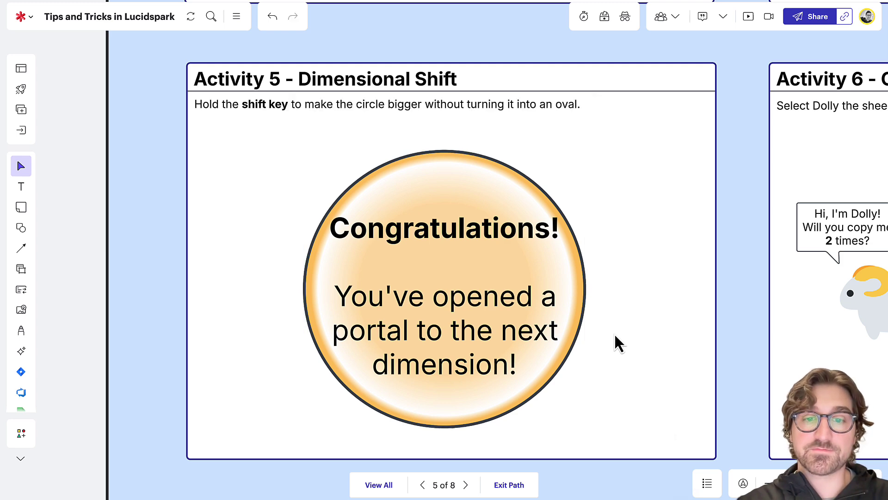
{"action": "left_click", "coordinate": [466, 485]}
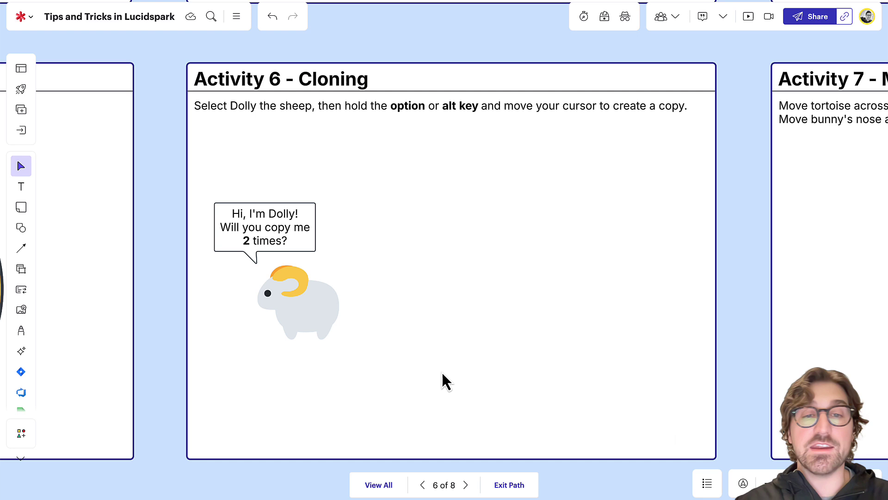
- Clone Dolly twice in a row to the right, then advance to Activity 7
{"action": "left_click", "coordinate": [297, 303]}
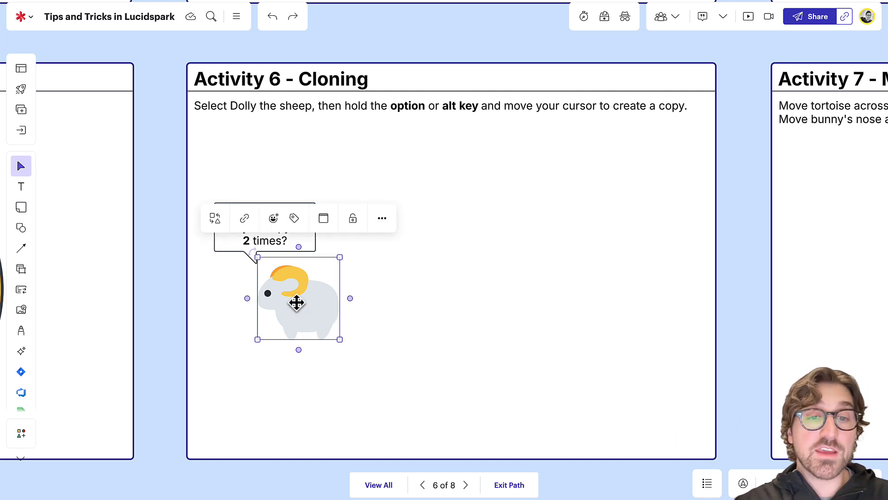
{"action": "left_click_drag", "start_coordinate": [296, 302], "coordinate": [433, 299]}
{"action": "left_click", "coordinate": [512, 379]}
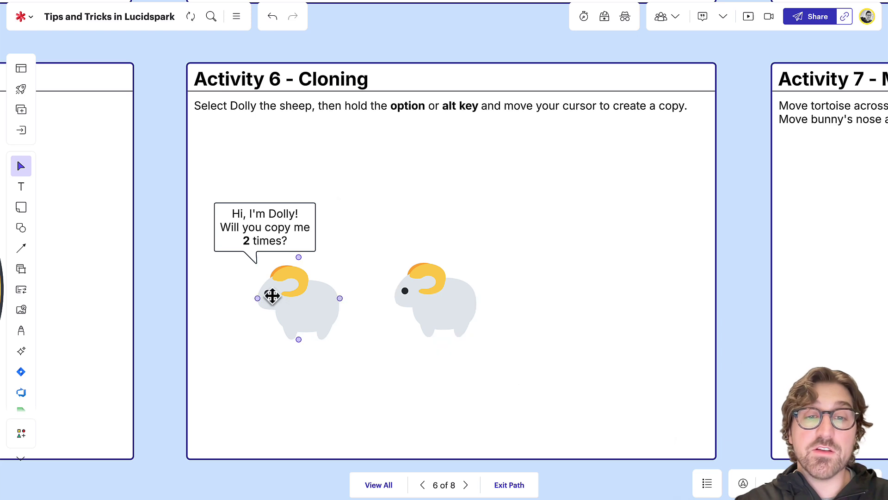
{"action": "left_click", "coordinate": [443, 317]}
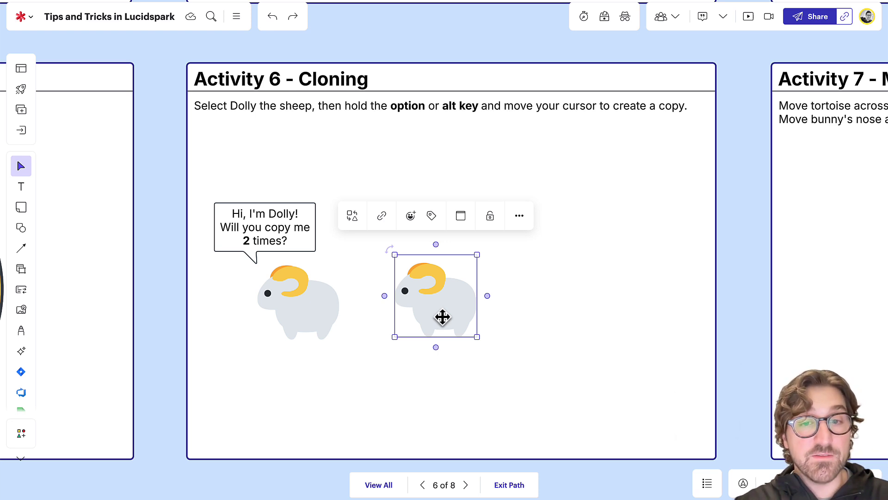
{"action": "mouse_move", "coordinate": [442, 317]}
{"action": "left_mouse_down"}
{"action": "mouse_move", "coordinate": [597, 315]}
{"action": "mouse_move", "coordinate": [442, 309]}
{"action": "mouse_move", "coordinate": [599, 310]}
{"action": "mouse_move", "coordinate": [601, 386]}
{"action": "mouse_move", "coordinate": [569, 389]}
{"action": "mouse_move", "coordinate": [595, 385]}
{"action": "mouse_move", "coordinate": [542, 383]}
{"action": "mouse_move", "coordinate": [584, 382]}
{"action": "mouse_move", "coordinate": [456, 359]}
{"action": "mouse_move", "coordinate": [451, 416]}
{"action": "mouse_move", "coordinate": [432, 208]}
{"action": "mouse_move", "coordinate": [432, 351]}
{"action": "mouse_move", "coordinate": [594, 310]}
{"action": "left_mouse_up"}
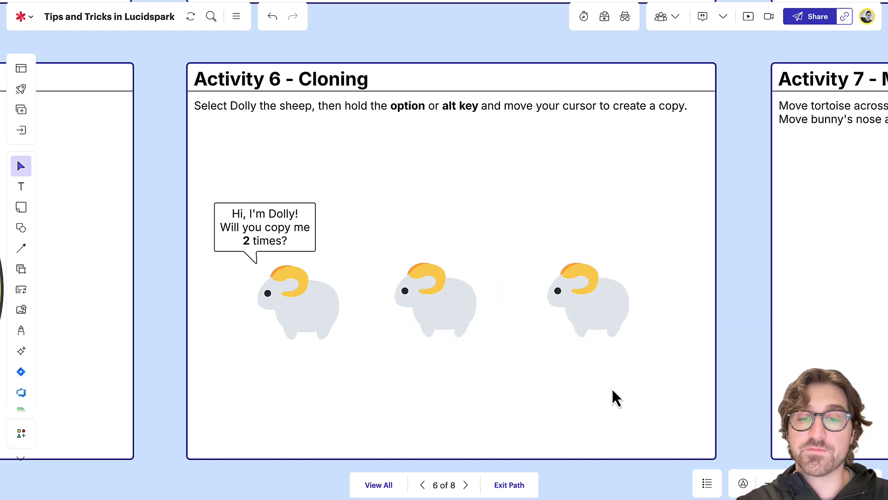
{"action": "left_click", "coordinate": [466, 485]}
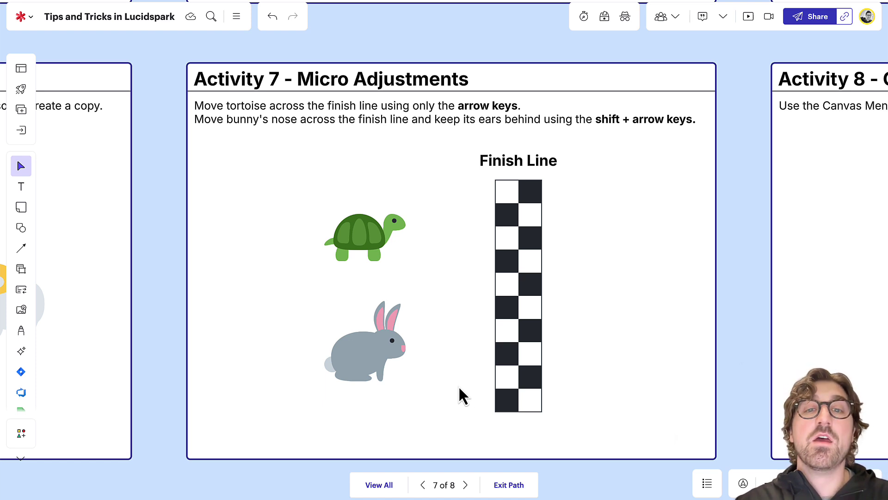
- Nudge the tortoise right with the arrow key until it sits on the Finish Line
{"action": "left_click", "coordinate": [377, 250]}
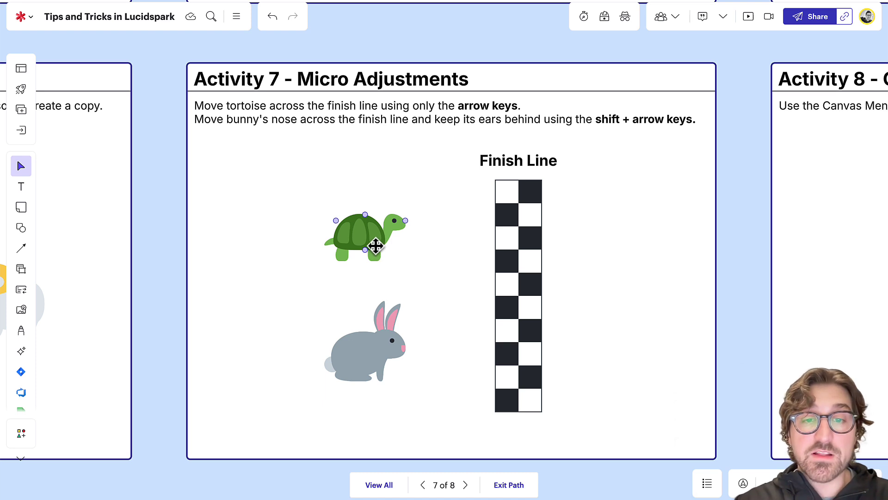
{"action": "left_click", "coordinate": [375, 245]}
{"action": "key", "text": "Right"}
{"action": "key", "text": "Right"}
{"action": "key", "text": "Right"}
{"action": "key", "text": "Right"}
{"action": "key", "text": "Right"}
{"action": "key", "text": "Right"}
{"action": "key", "text": "Right"}
{"action": "key", "text": "Right"}
{"action": "key", "text": "Right"}
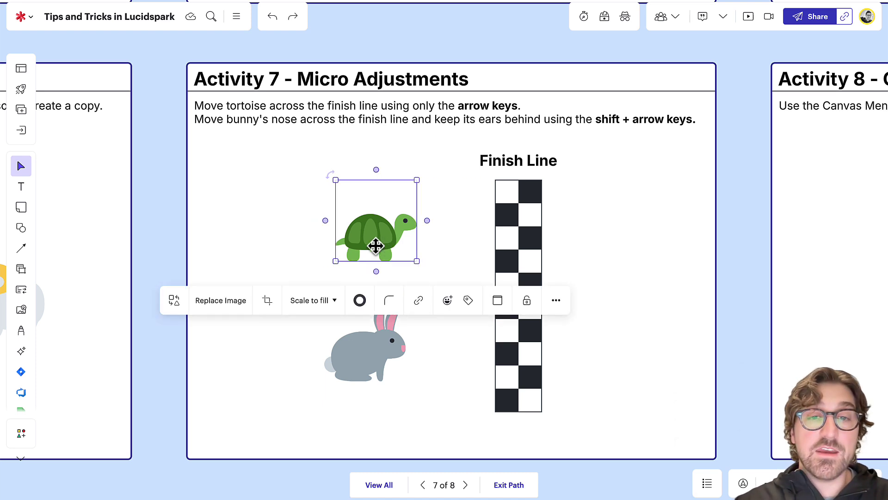
{"action": "key", "text": "Right"}
{"action": "key", "text": "Right"}
{"action": "key", "text": "Right"}
{"action": "key", "text": "Right"}
{"action": "key", "text": "Right"}
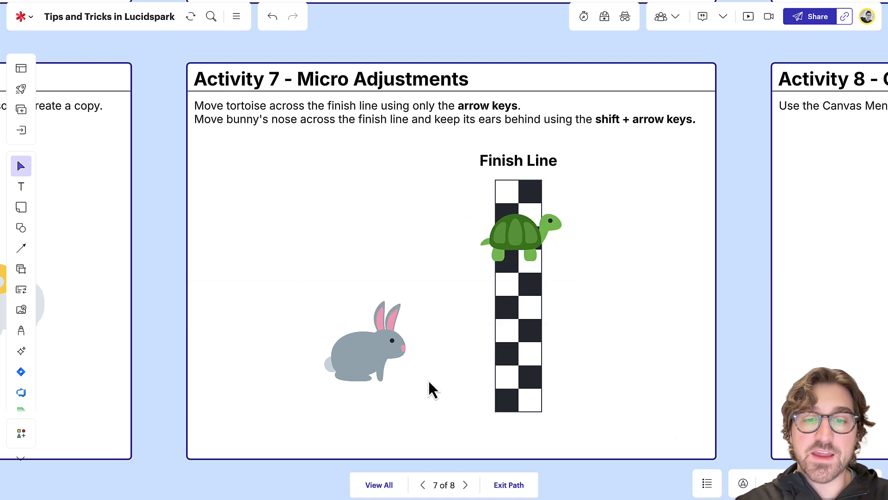
- Nudge the bunny so its nose crosses the Finish Line with ears behind, then advance to Activity 8
{"action": "left_click", "coordinate": [372, 354]}
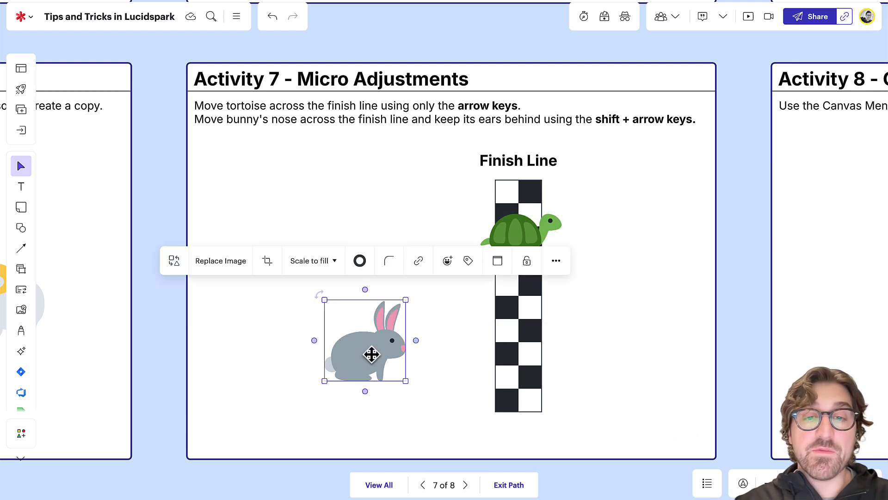
{"action": "key", "text": "shift+Right"}
{"action": "key", "text": "shift+Right"}
{"action": "key", "text": "shift+Right"}
{"action": "key", "text": "shift+Right"}
{"action": "key", "text": "shift+Right"}
{"action": "key", "text": "shift+Right"}
{"action": "key", "text": "shift+Right"}
{"action": "key", "text": "shift+Right"}
{"action": "key", "text": "shift+Right"}
{"action": "key", "text": "shift+Right"}
{"action": "key", "text": "shift+Right"}
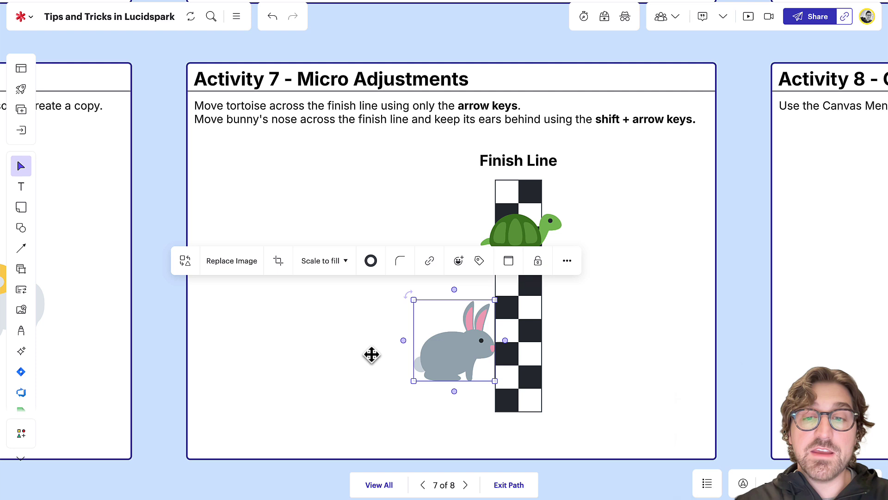
{"action": "key", "text": "shift+Right"}
{"action": "key", "text": "shift+Right"}
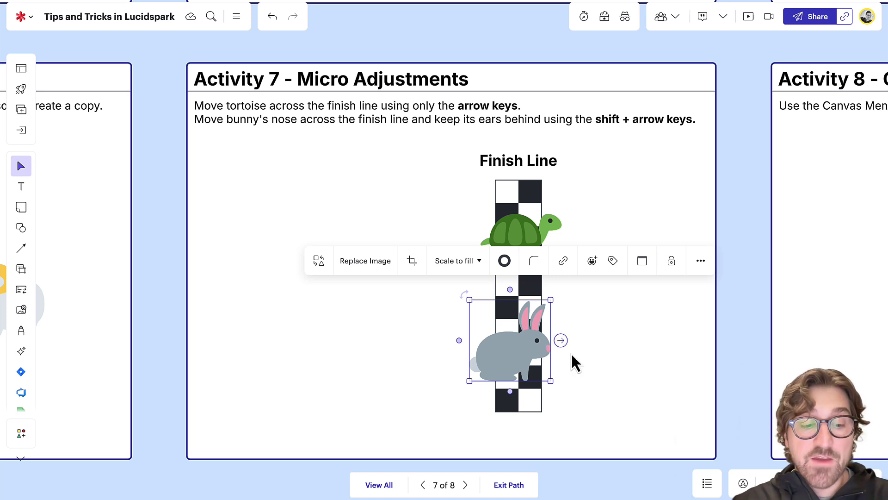
{"action": "key", "text": "Left"}
{"action": "key", "text": "Left"}
{"action": "key", "text": "Left"}
{"action": "key", "text": "Left"}
{"action": "key", "text": "Left"}
{"action": "key", "text": "Left"}
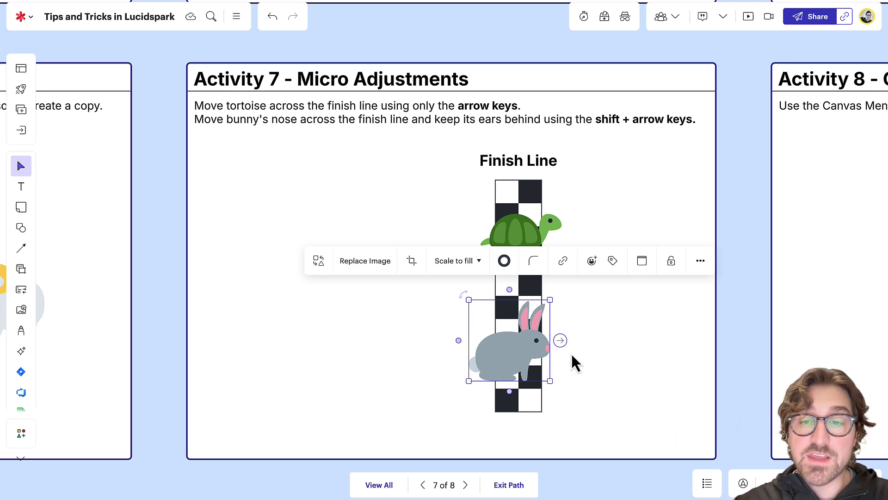
{"action": "key", "text": "Left"}
{"action": "key", "text": "Left"}
{"action": "key", "text": "Left"}
{"action": "key", "text": "Left"}
{"action": "key", "text": "Left"}
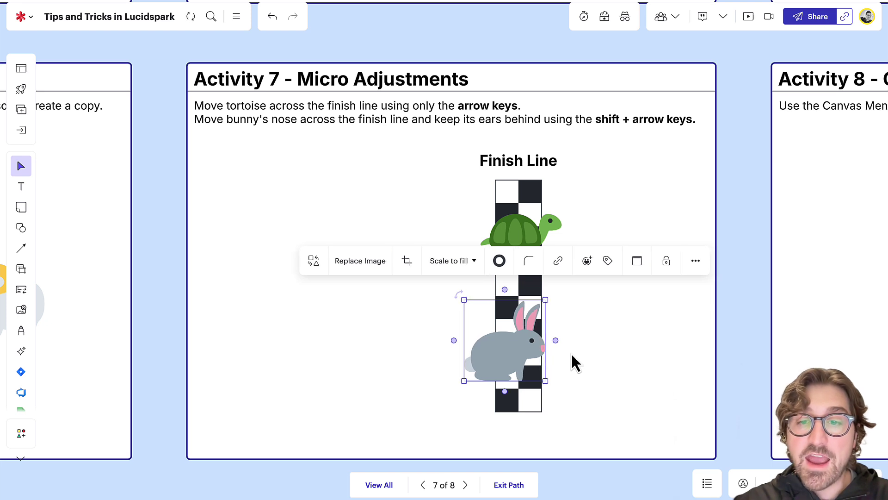
{"action": "left_click", "coordinate": [571, 354]}
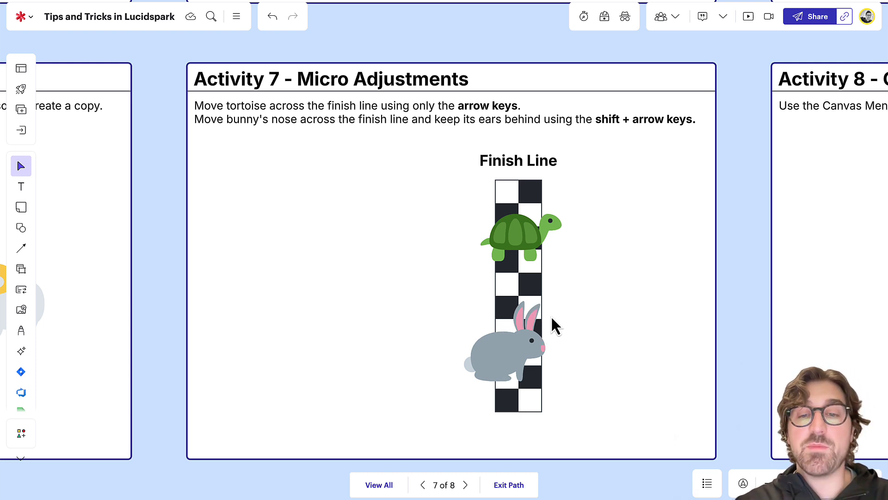
{"action": "left_click", "coordinate": [466, 485]}
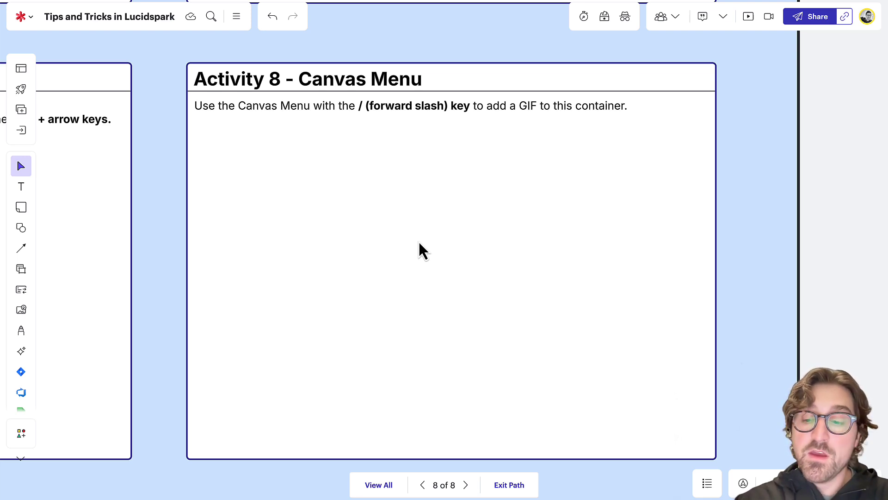
- Open the Canvas Menu with / and search it for 'gifs'
{"action": "key", "text": "slash"}
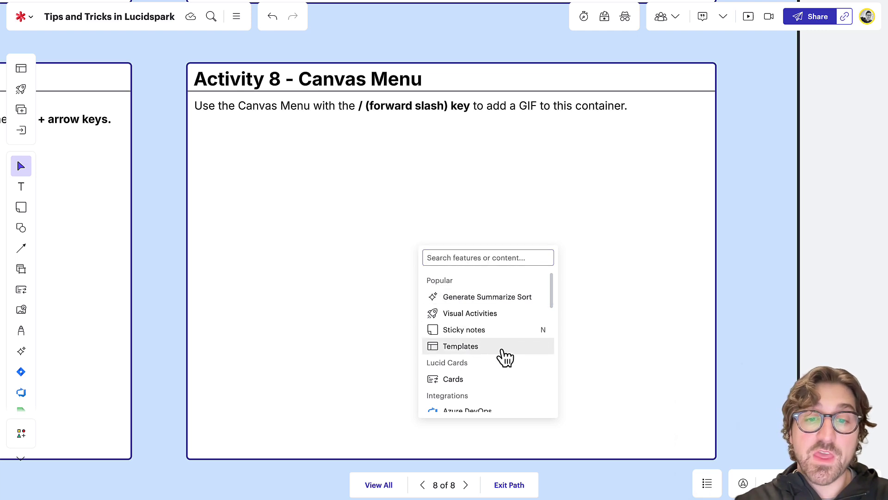
{"action": "scroll", "coordinate": [505, 356], "scroll_direction": "down", "scroll_amount": 6}
{"action": "scroll", "coordinate": [506, 357], "scroll_direction": "down", "scroll_amount": 6}
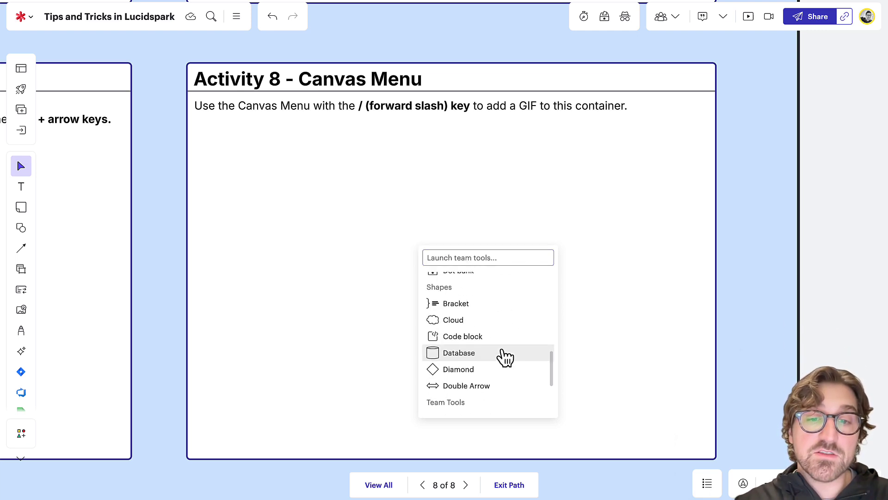
{"action": "scroll", "coordinate": [505, 357], "scroll_direction": "up", "scroll_amount": 15}
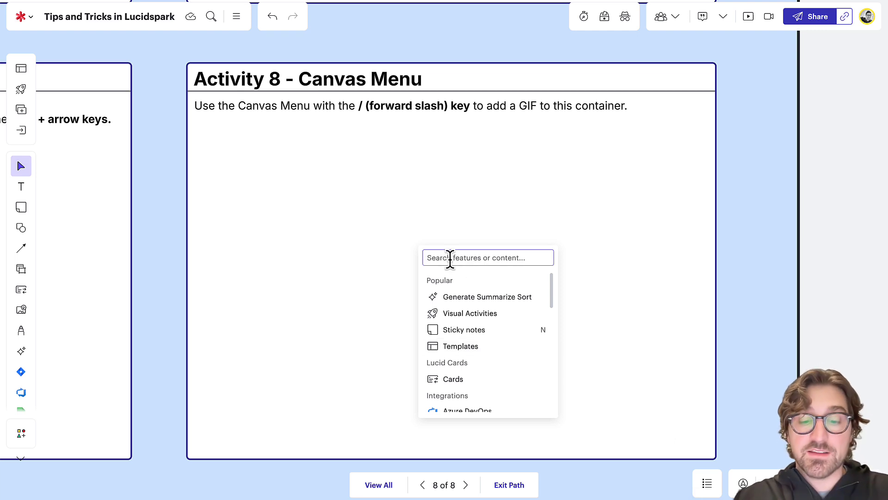
{"action": "type", "text": "gifs"}
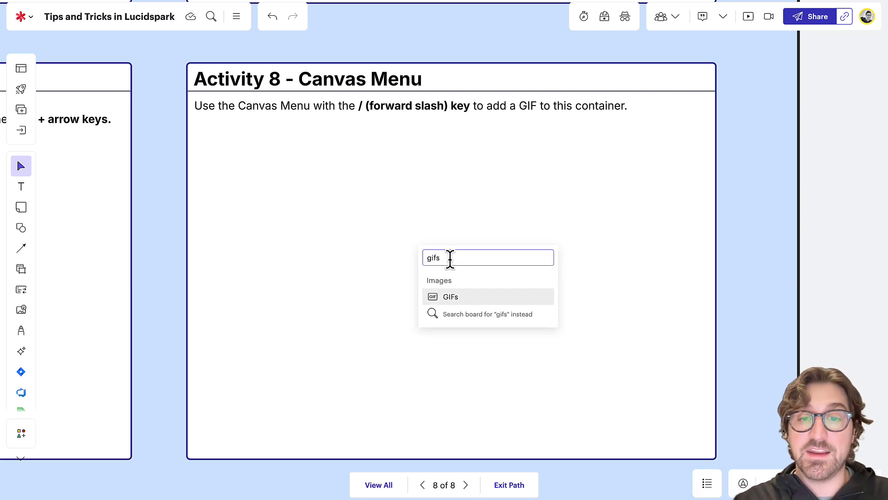
- Drop the pink cat-and-heart GIF into the Activity 8 container, then bring up the keyboard Shortcuts reference
{"action": "left_click", "coordinate": [450, 300]}
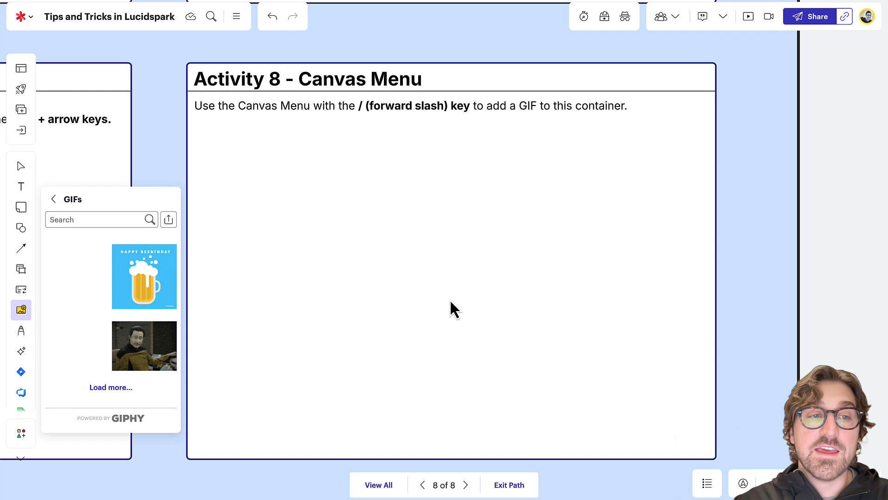
{"action": "left_click_drag", "start_coordinate": [81, 284], "coordinate": [444, 261]}
{"action": "left_click", "coordinate": [593, 304]}
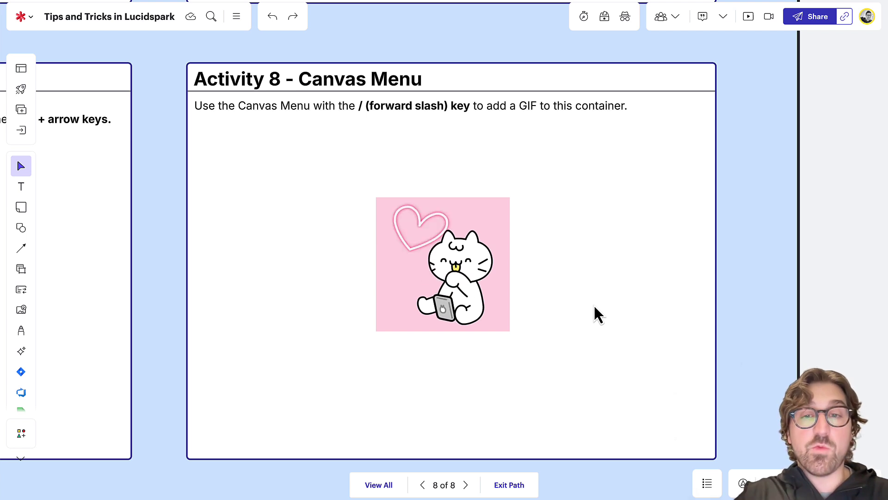
{"action": "key", "text": "shift+question"}
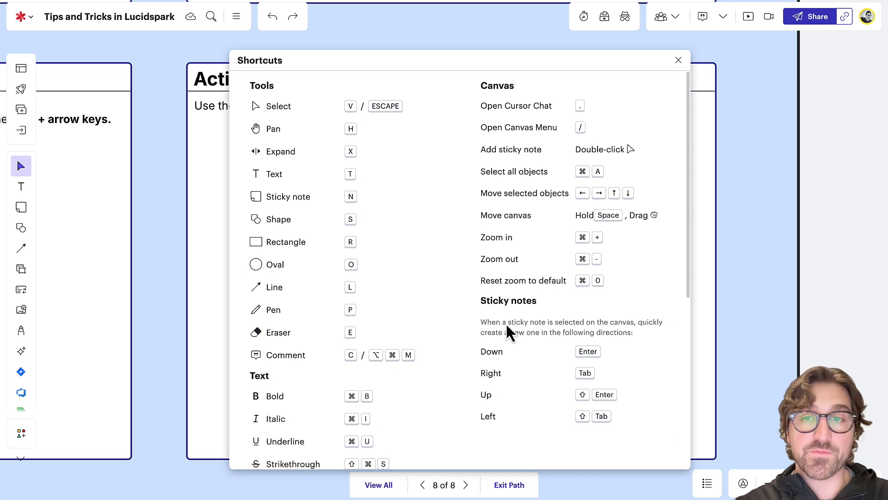
- Dismiss the Shortcuts reference to reveal the Activity 8 container with its cat GIF
{"action": "left_click", "coordinate": [677, 61]}
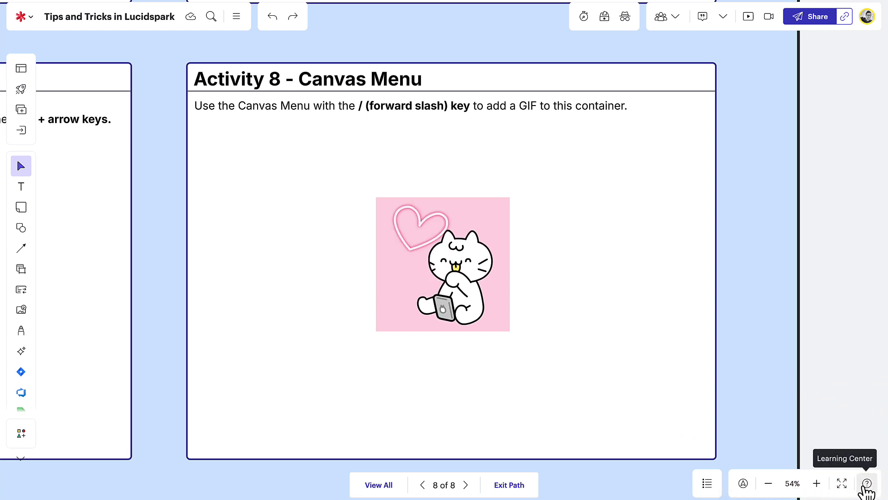
- Launch the 'Moving around the canvas' walkthrough from the Learning Center
{"action": "left_click", "coordinate": [866, 484]}
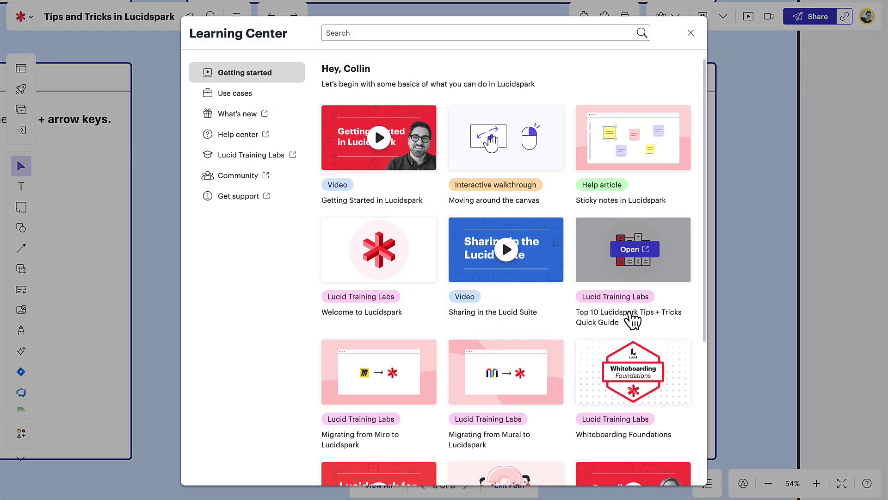
{"action": "mouse_move", "coordinate": [536, 160]}
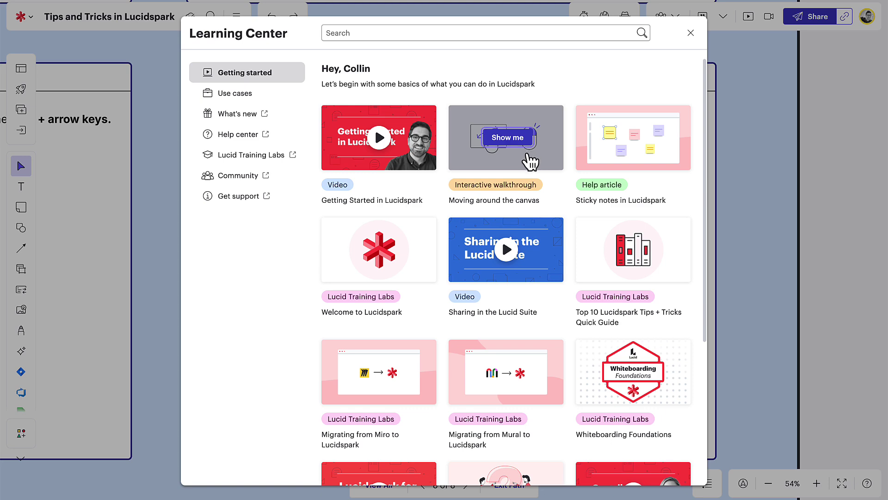
{"action": "left_click", "coordinate": [527, 154]}
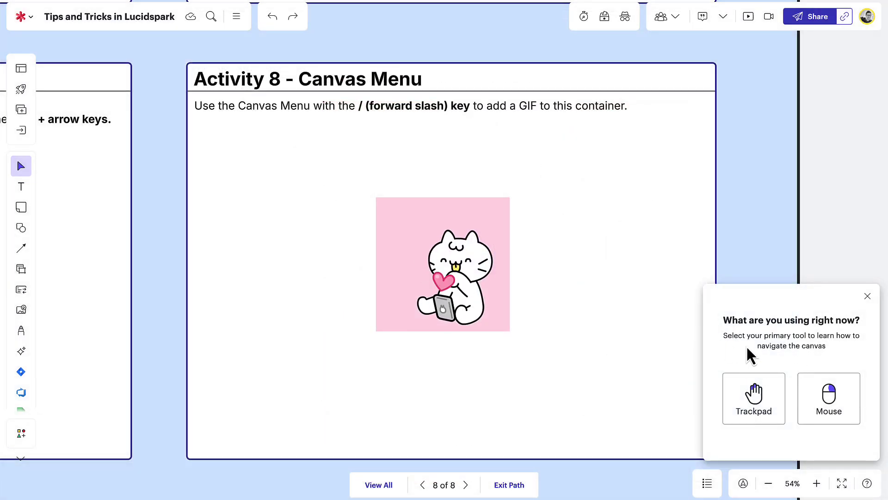